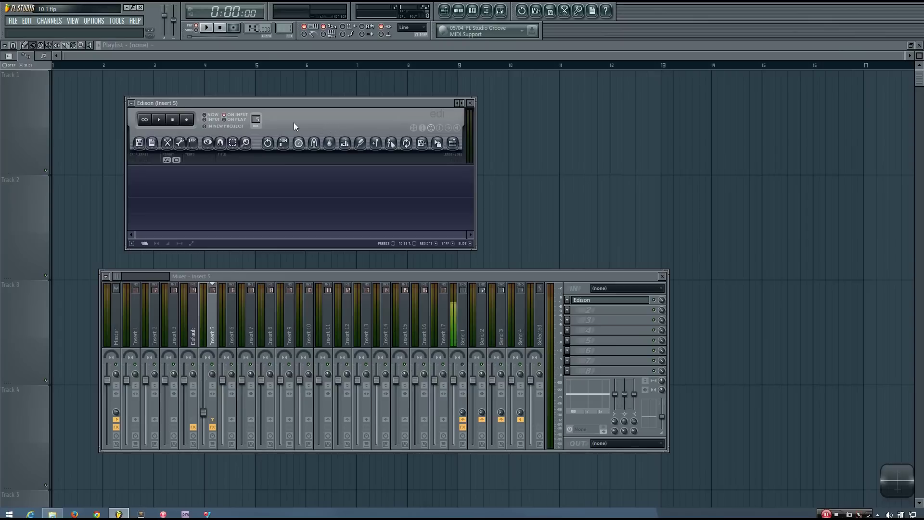
Close Edison, shift the mixer left, and select the Default insert to show its WaveShaper chain
{"action": "left_click", "coordinate": [470, 102]}
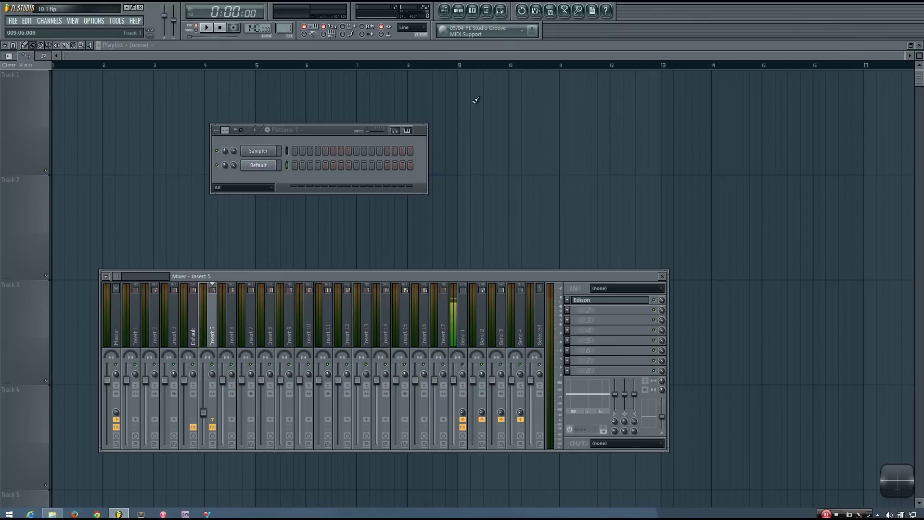
{"action": "left_click_drag", "start_coordinate": [430, 276], "coordinate": [432, 265]}
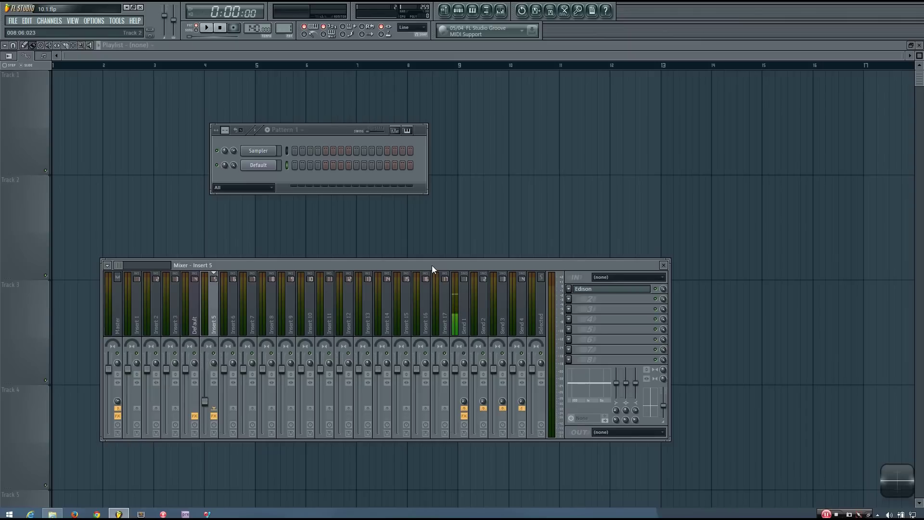
{"action": "left_click_drag", "start_coordinate": [432, 265], "coordinate": [230, 265]}
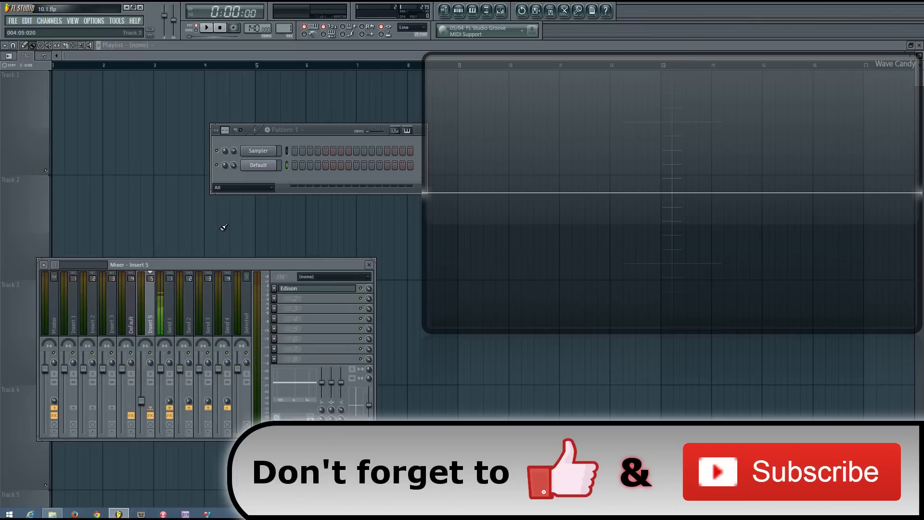
{"action": "left_click", "coordinate": [134, 314]}
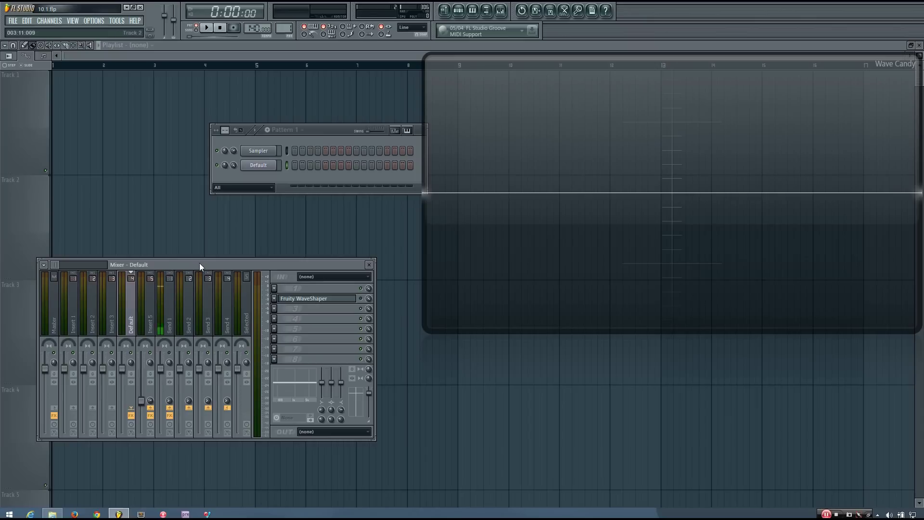
Open the Default insert's Fruity WaveShaper window and move it to the top-left
{"action": "left_click_drag", "start_coordinate": [202, 264], "coordinate": [230, 261]}
{"action": "left_click", "coordinate": [332, 295]}
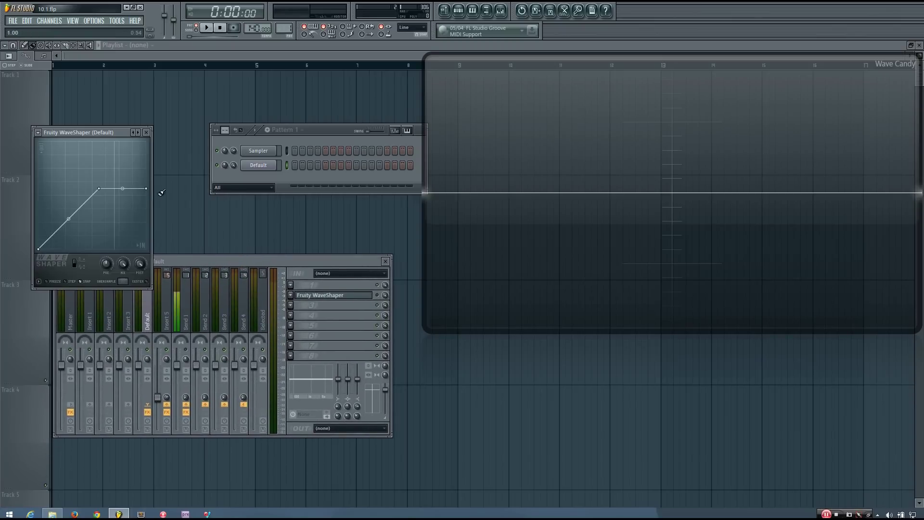
{"action": "left_click_drag", "start_coordinate": [104, 137], "coordinate": [134, 91]}
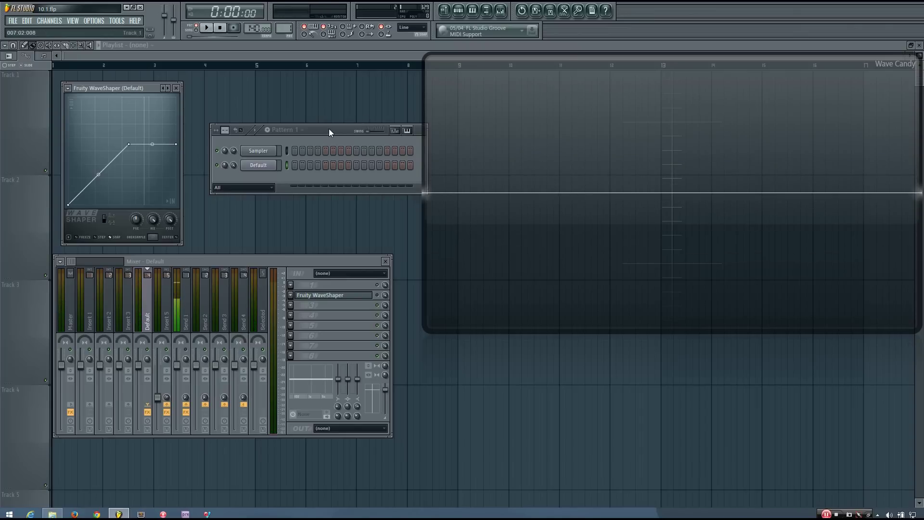
{"action": "left_click_drag", "start_coordinate": [329, 129], "coordinate": [313, 126]}
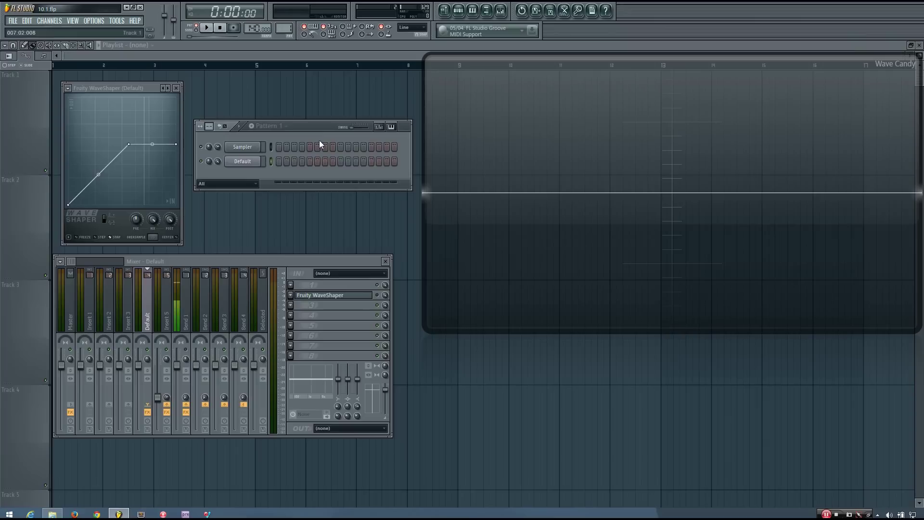
Bring the mixer to the front and nudge it into a new position
{"action": "left_click", "coordinate": [381, 295]}
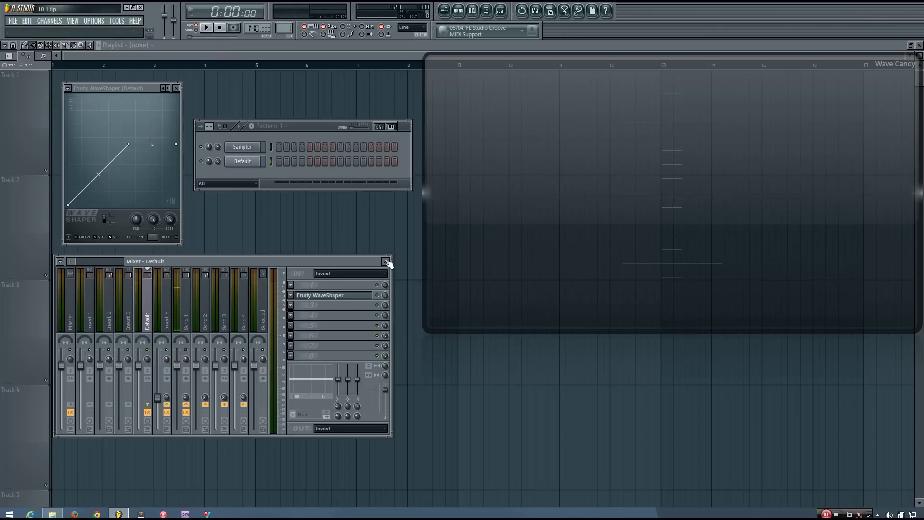
{"action": "mouse_move", "coordinate": [325, 264]}
{"action": "left_mouse_down"}
{"action": "mouse_move", "coordinate": [334, 276]}
{"action": "mouse_move", "coordinate": [325, 272]}
{"action": "left_mouse_up"}
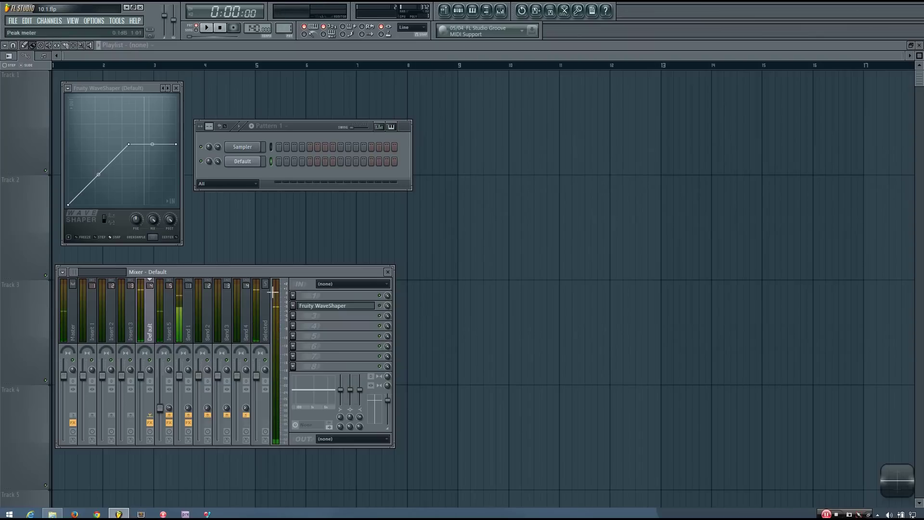
Raise the Default fader to 5.3 dB and play C4 repeatedly, checking the sine in Wave Candy
{"action": "left_click_drag", "start_coordinate": [143, 379], "coordinate": [143, 364]}
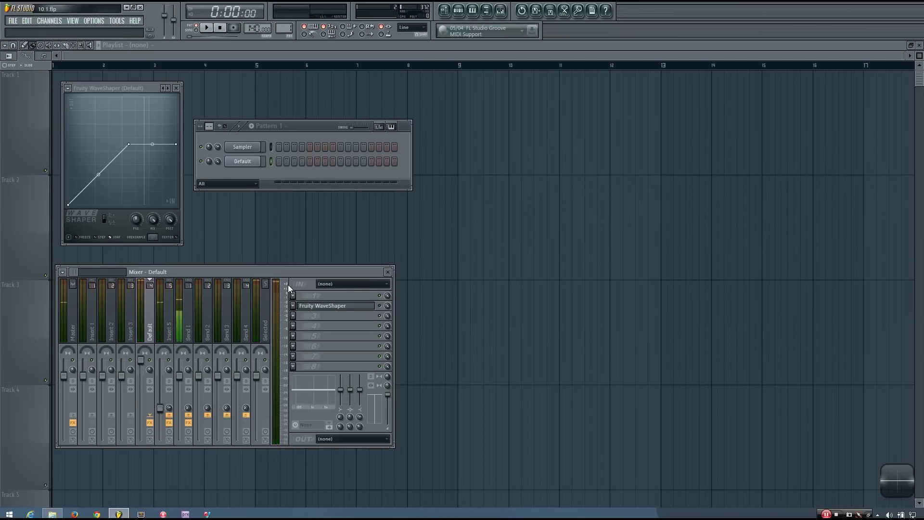
{"action": "left_click", "coordinate": [898, 481]}
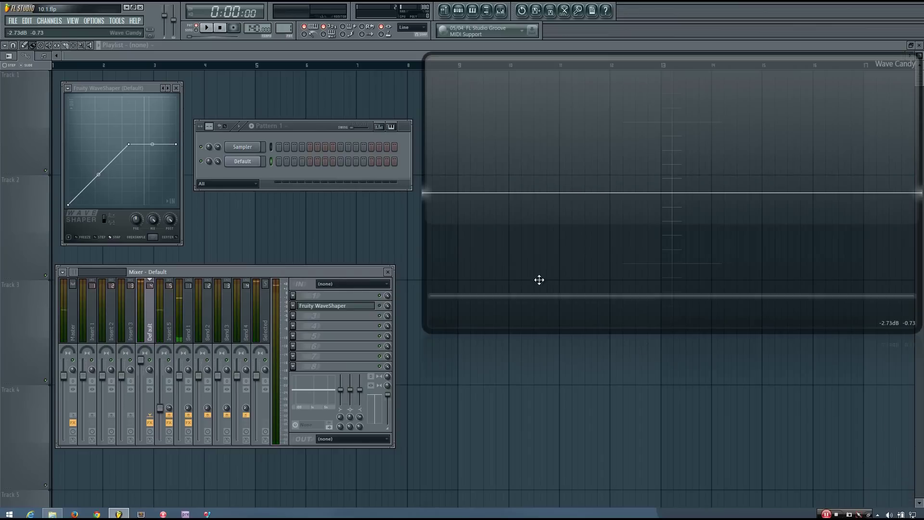
{"action": "left_click_drag", "start_coordinate": [607, 233], "coordinate": [606, 250]}
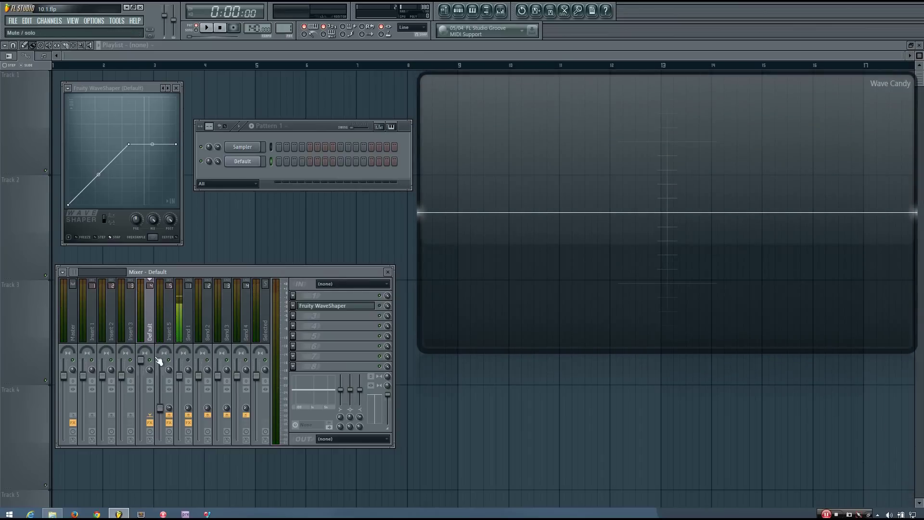
{"action": "key", "text": "z"}
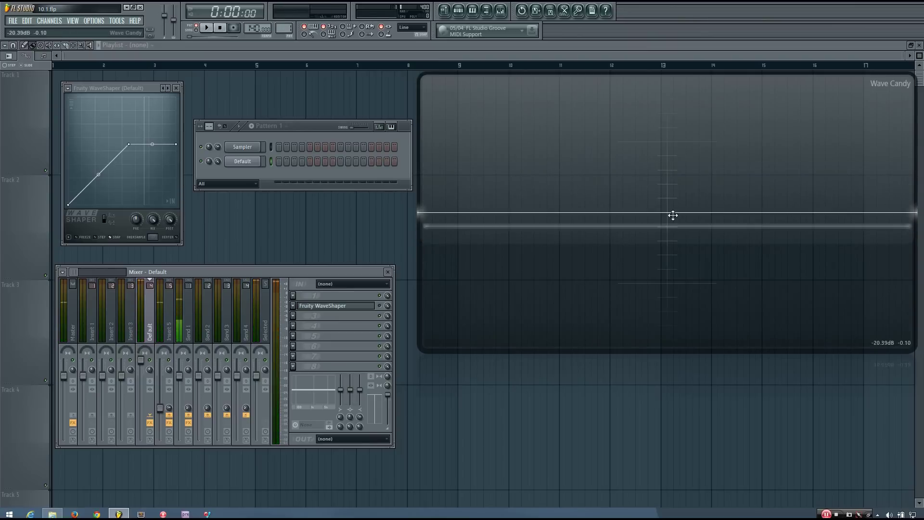
{"action": "key", "text": "z"}
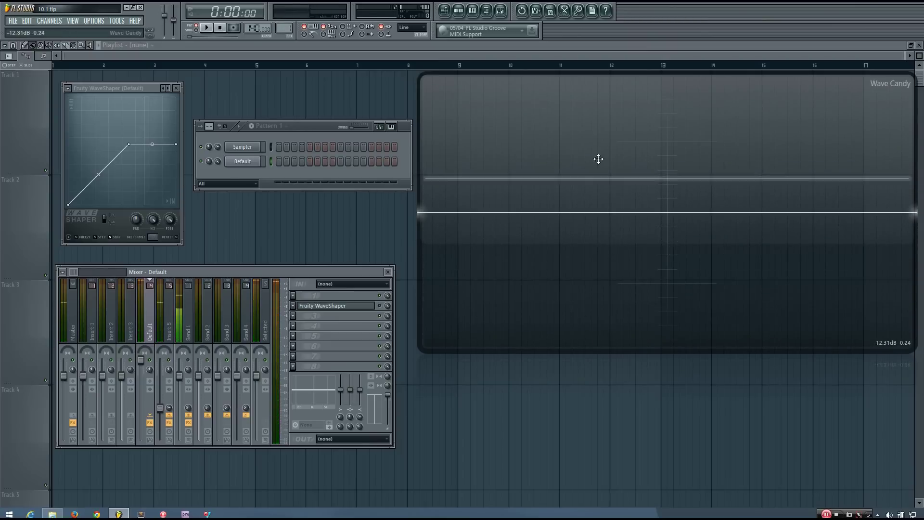
{"action": "key", "text": "z"}
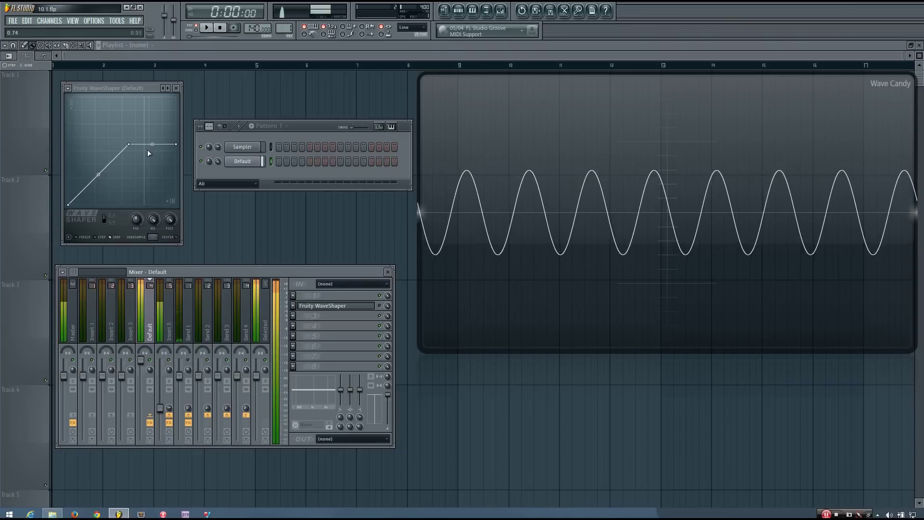
{"action": "left_click", "coordinate": [169, 312]}
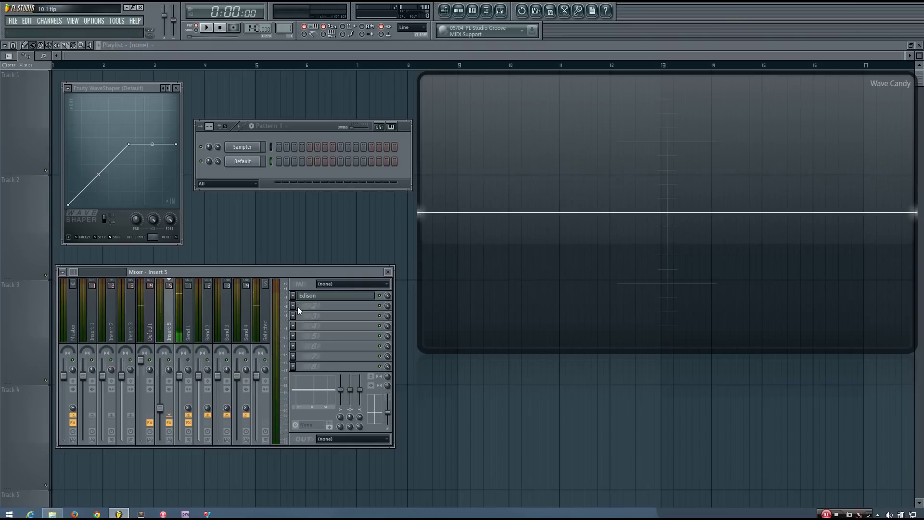
Load Fruity Soft Clipper into Insert 5 and move it above Edison in the chain
{"action": "left_click", "coordinate": [299, 307]}
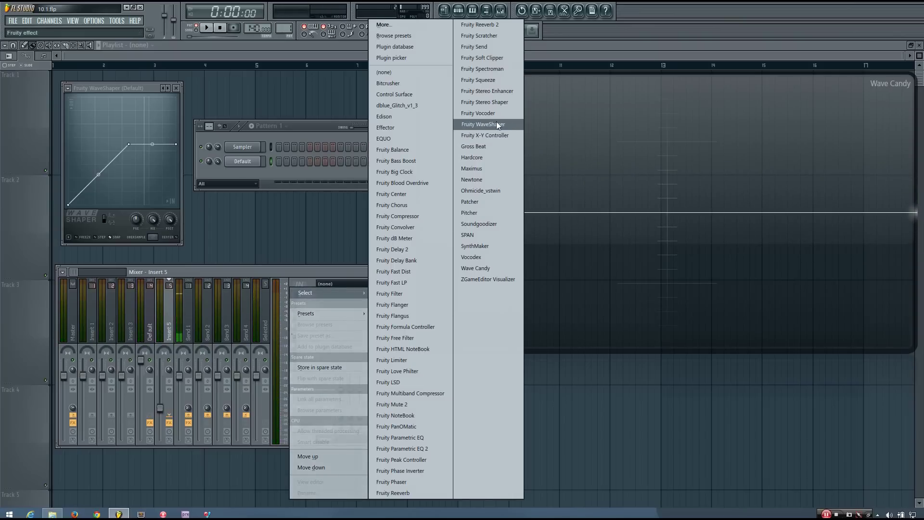
{"action": "left_click", "coordinate": [488, 58]}
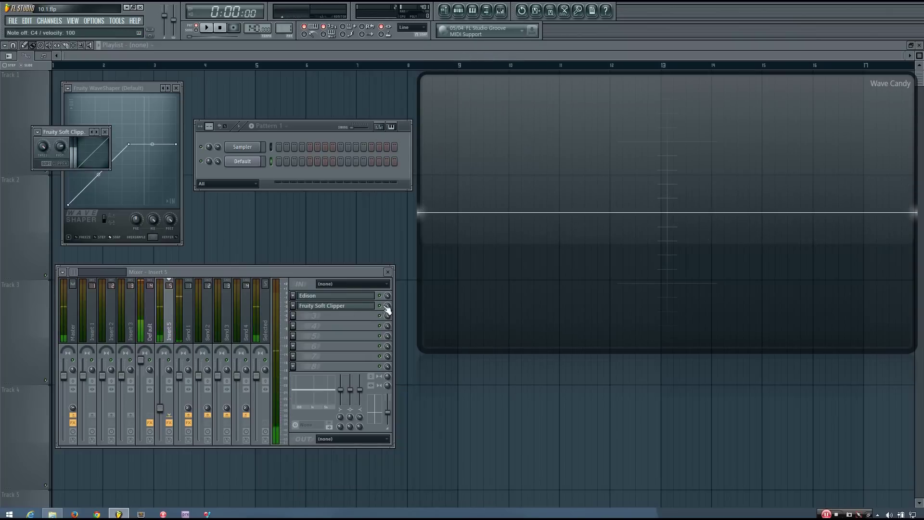
{"action": "key", "text": "alt+Up"}
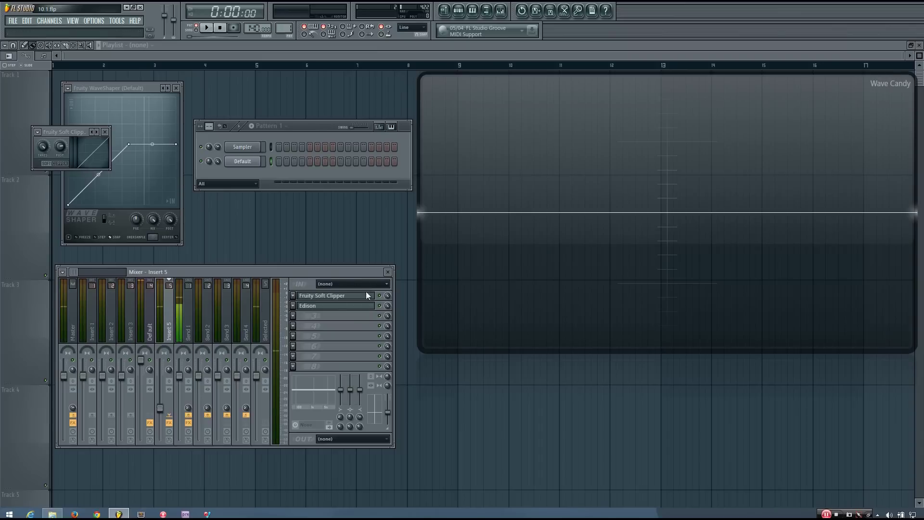
{"action": "left_click", "coordinate": [152, 329]}
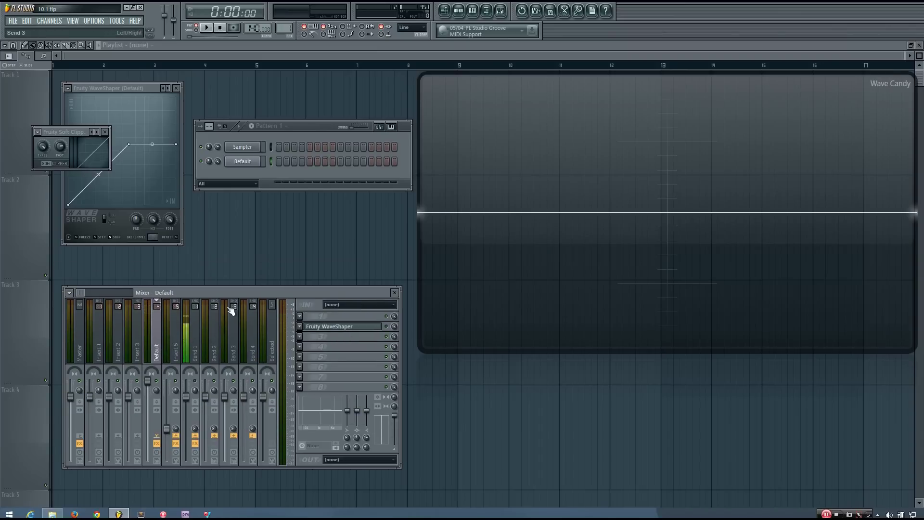
{"action": "left_click_drag", "start_coordinate": [249, 292], "coordinate": [247, 277]}
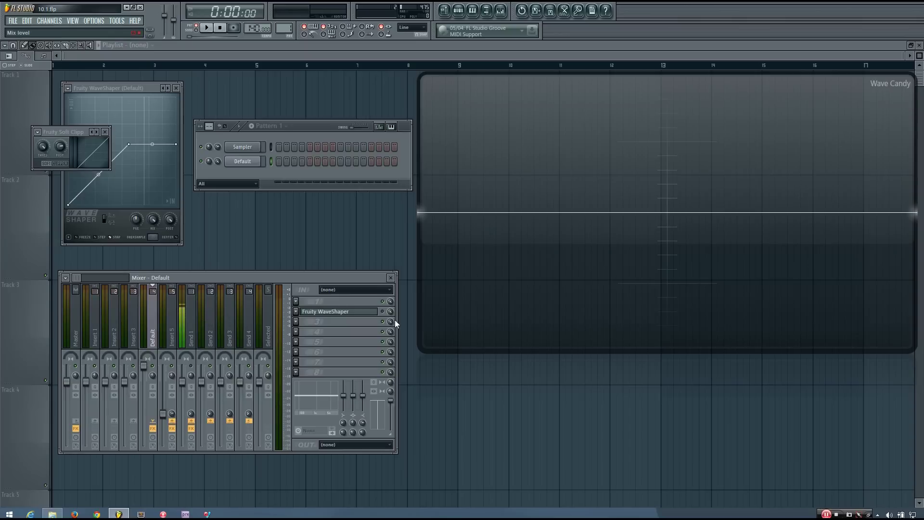
{"action": "mouse_move", "coordinate": [397, 318]}
{"action": "left_mouse_down"}
{"action": "mouse_move", "coordinate": [433, 318]}
{"action": "mouse_move", "coordinate": [400, 321]}
{"action": "left_mouse_up"}
{"action": "left_click_drag", "start_coordinate": [353, 275], "coordinate": [353, 285]}
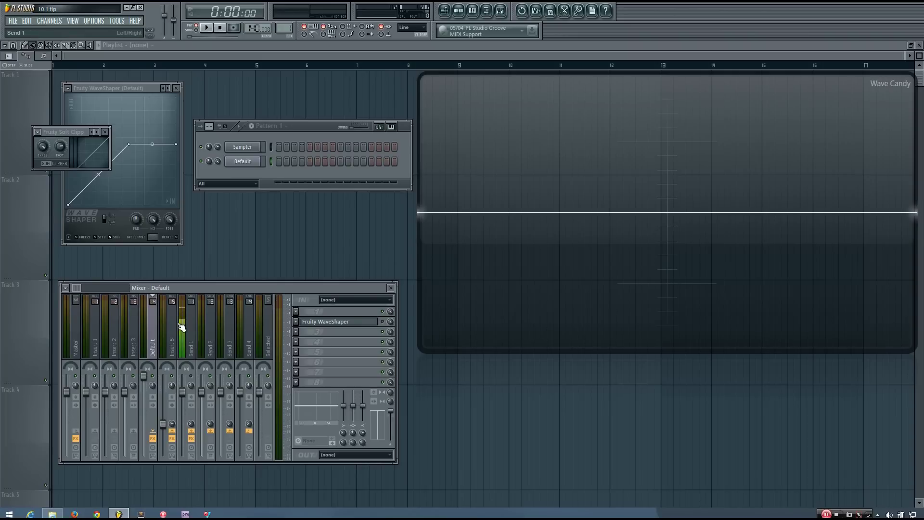
Look over Insert 3 and Master, then play a C4 test note on the Default insert
{"action": "left_click", "coordinate": [136, 343]}
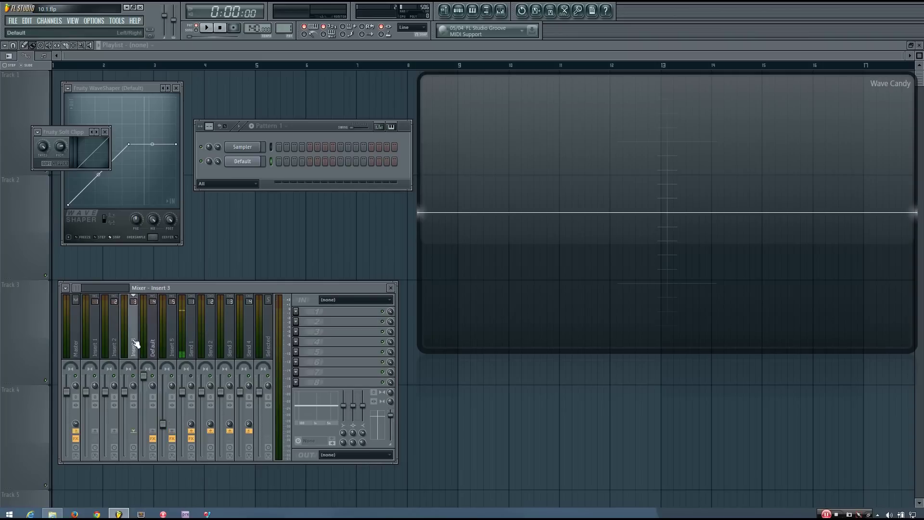
{"action": "left_click", "coordinate": [76, 348]}
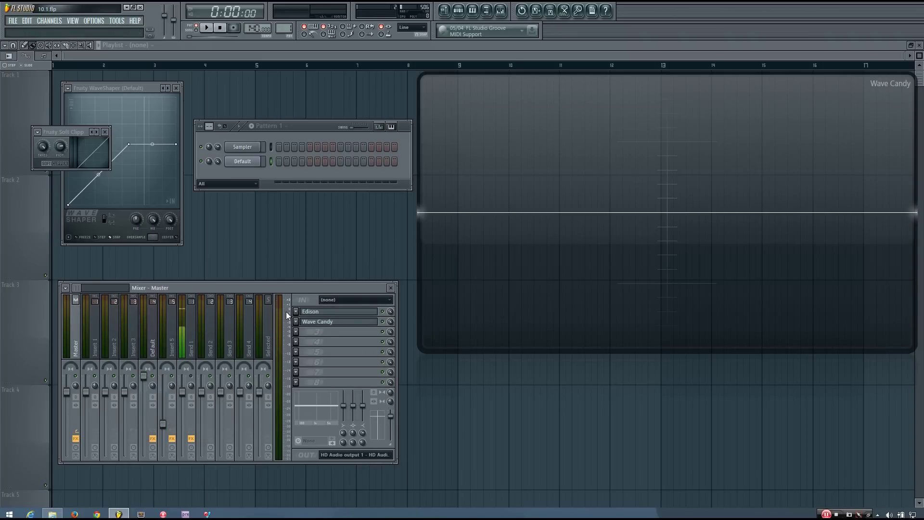
{"action": "left_click", "coordinate": [150, 339]}
{"action": "key", "text": "z"}
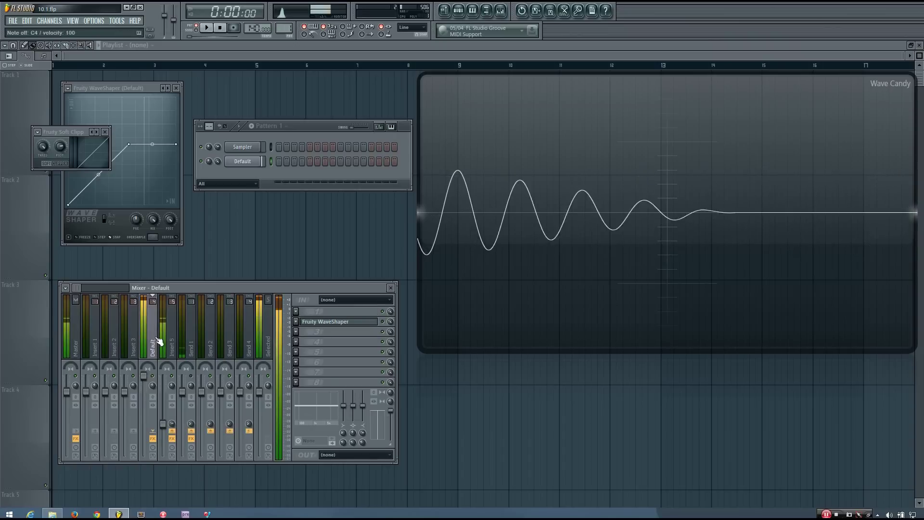
Open Insert 5's Edison recorder and place it above the mixer
{"action": "left_click", "coordinate": [167, 341]}
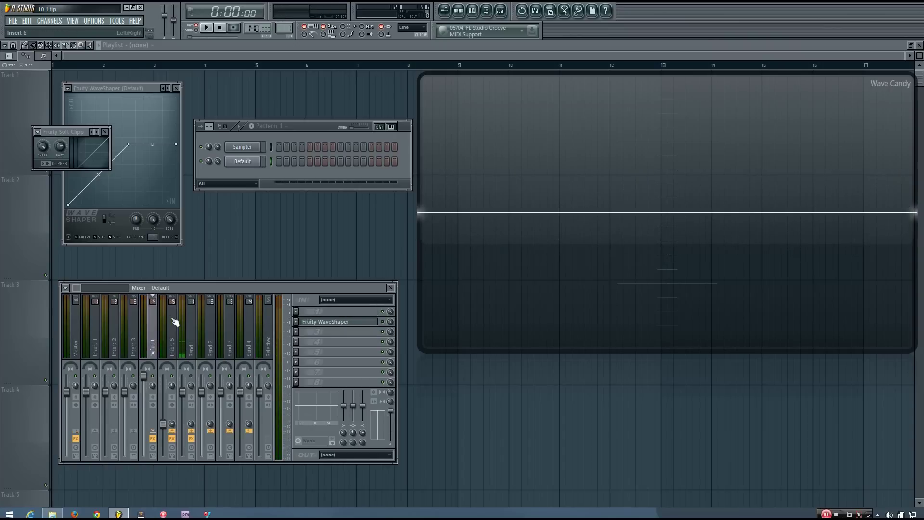
{"action": "left_click", "coordinate": [175, 321]}
{"action": "left_click", "coordinate": [340, 321]}
{"action": "left_click_drag", "start_coordinate": [303, 106], "coordinate": [195, 120]}
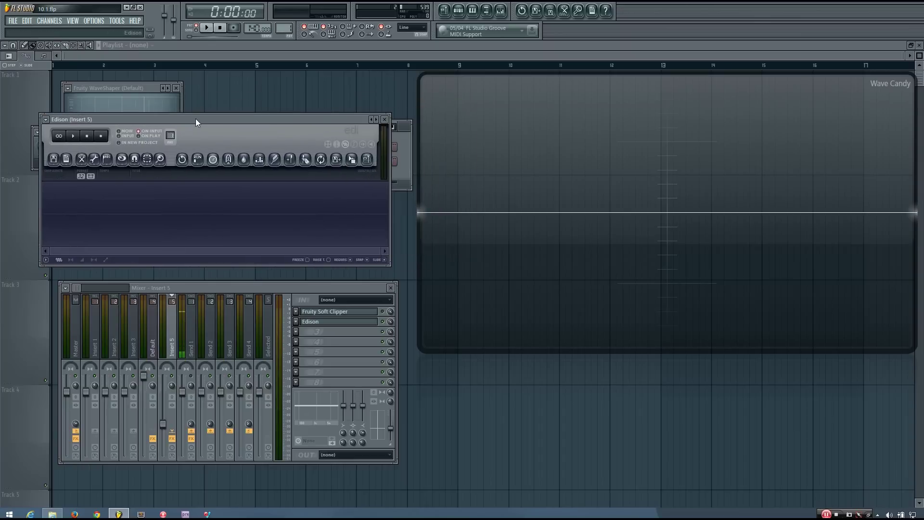
Record the test tone into Edison and stop the recording
{"action": "key", "text": "r"}
{"action": "left_click_drag", "start_coordinate": [211, 287], "coordinate": [215, 290]}
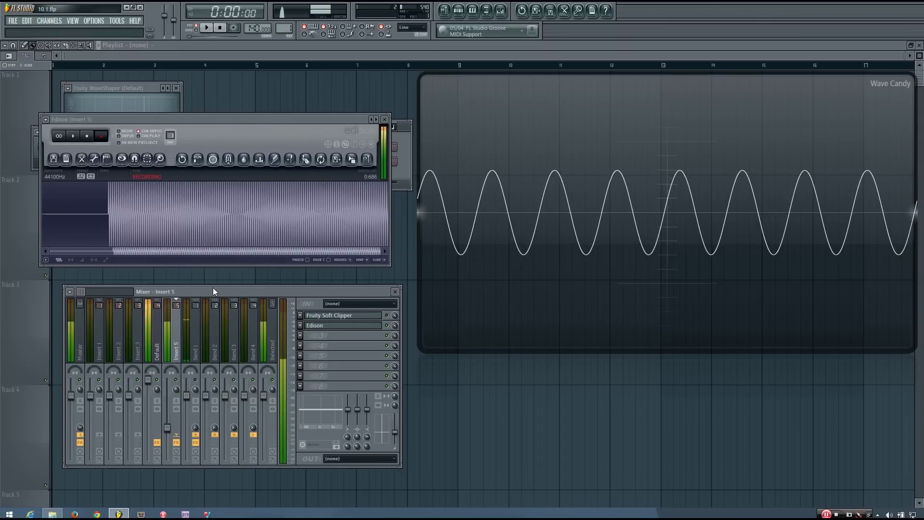
{"action": "left_click", "coordinate": [86, 135]}
Select the whole recording, apply Tools > Normalize, then clear the sample
{"action": "double_click", "coordinate": [165, 212]}
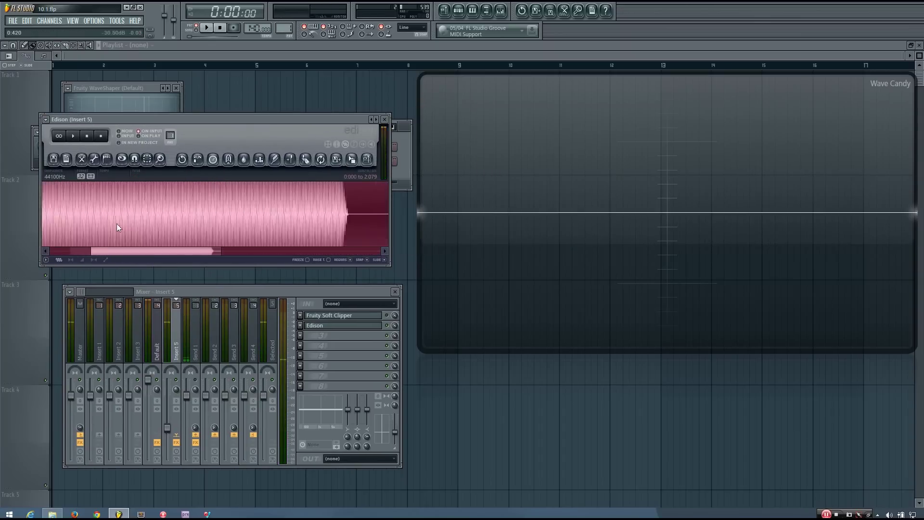
{"action": "scroll", "coordinate": [218, 229], "scroll_direction": "up", "scroll_amount": 8}
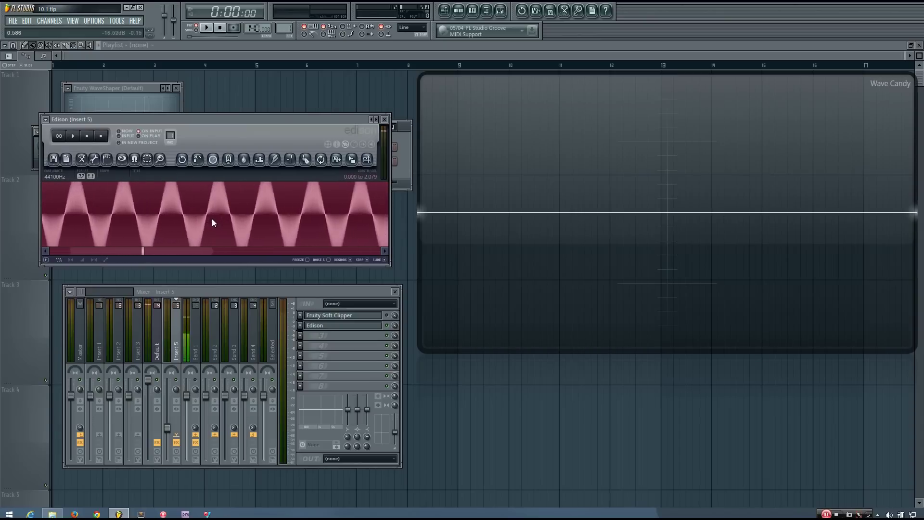
{"action": "scroll", "coordinate": [213, 223], "scroll_direction": "up", "scroll_amount": 3}
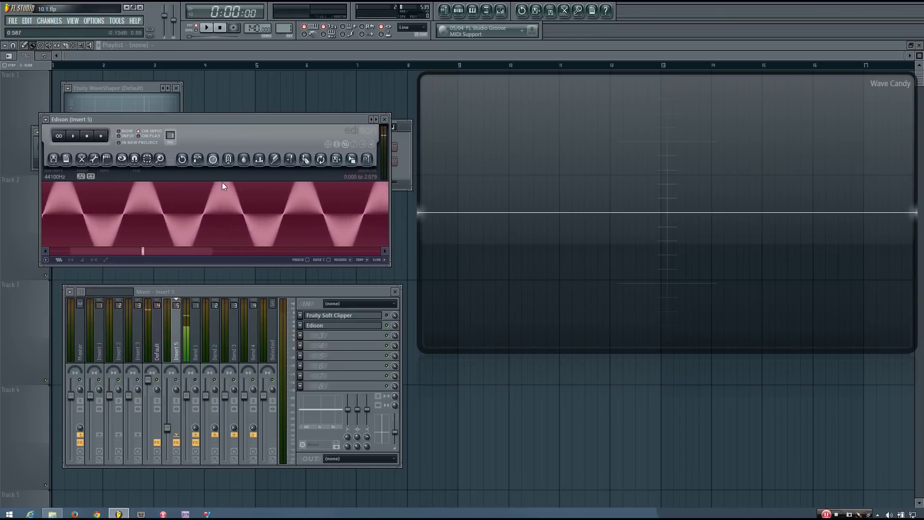
{"action": "left_click", "coordinate": [95, 160]}
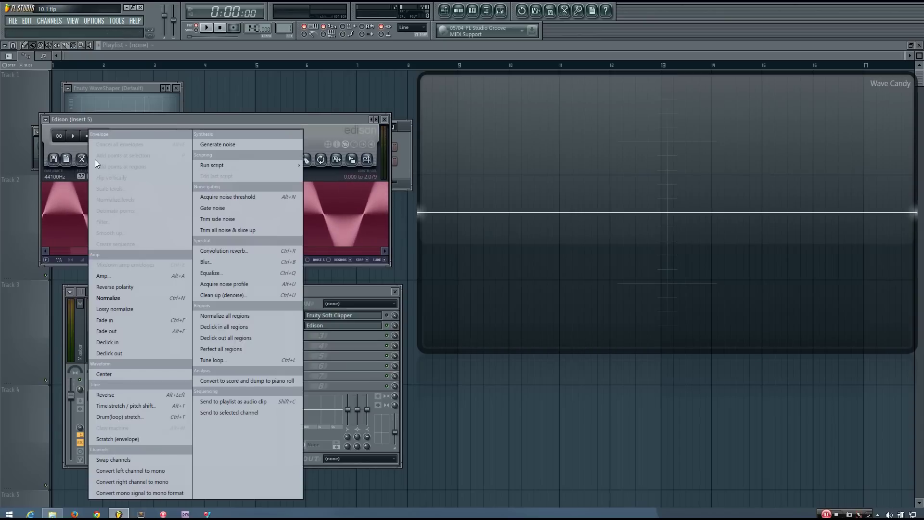
{"action": "left_click", "coordinate": [113, 298]}
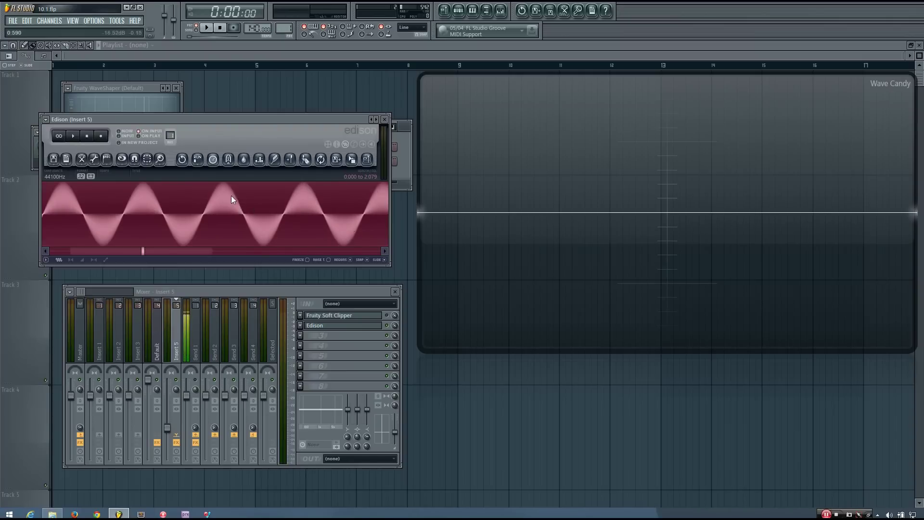
{"action": "left_click", "coordinate": [81, 177]}
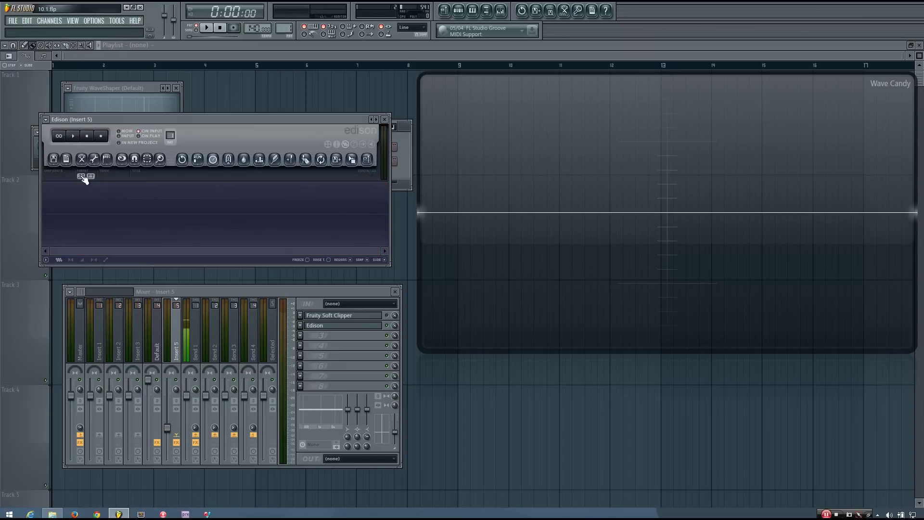
Close Edison, select Master, and widen the mixer to show inserts 1 through 19
{"action": "left_click", "coordinate": [384, 119]}
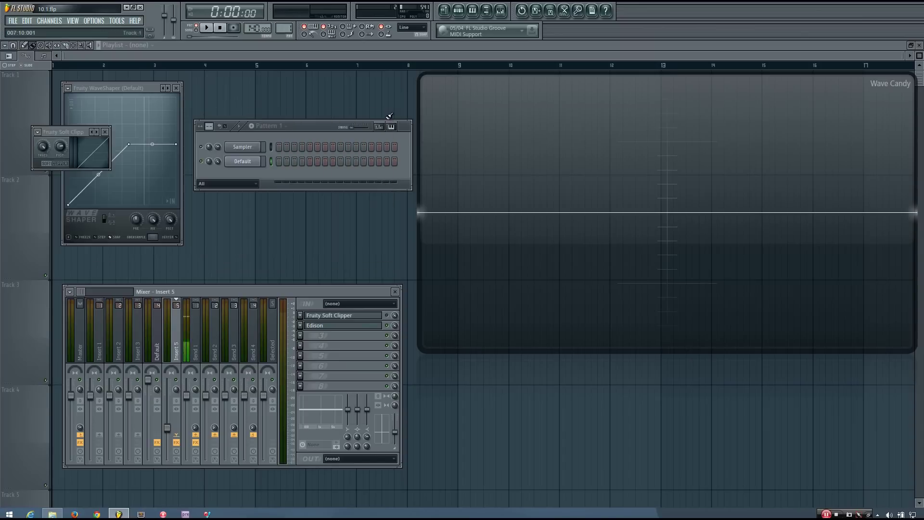
{"action": "left_click_drag", "start_coordinate": [238, 292], "coordinate": [279, 281]}
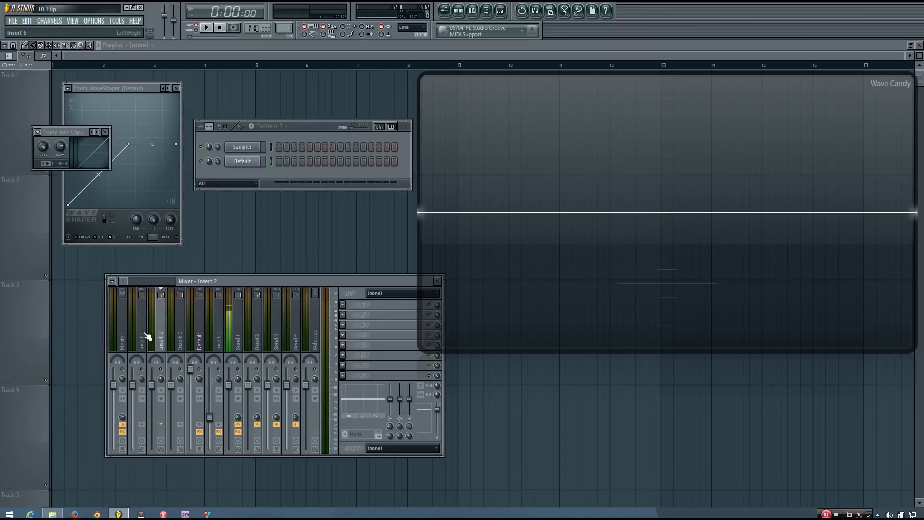
{"action": "left_click", "coordinate": [123, 317]}
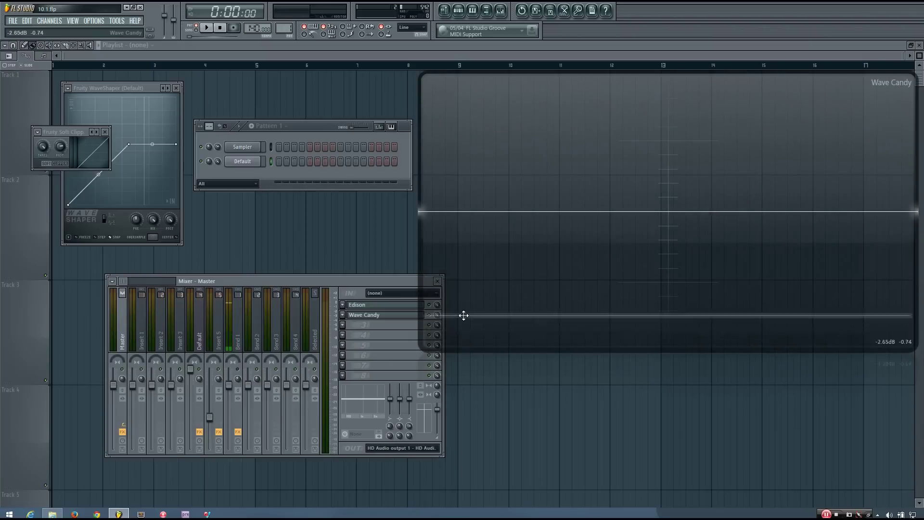
{"action": "left_click_drag", "start_coordinate": [443, 313], "coordinate": [712, 308]}
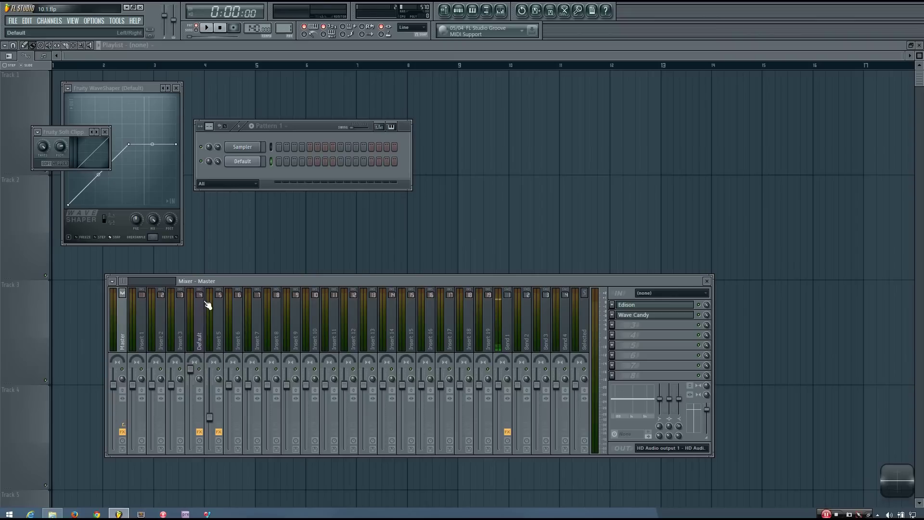
{"action": "left_click", "coordinate": [223, 332]}
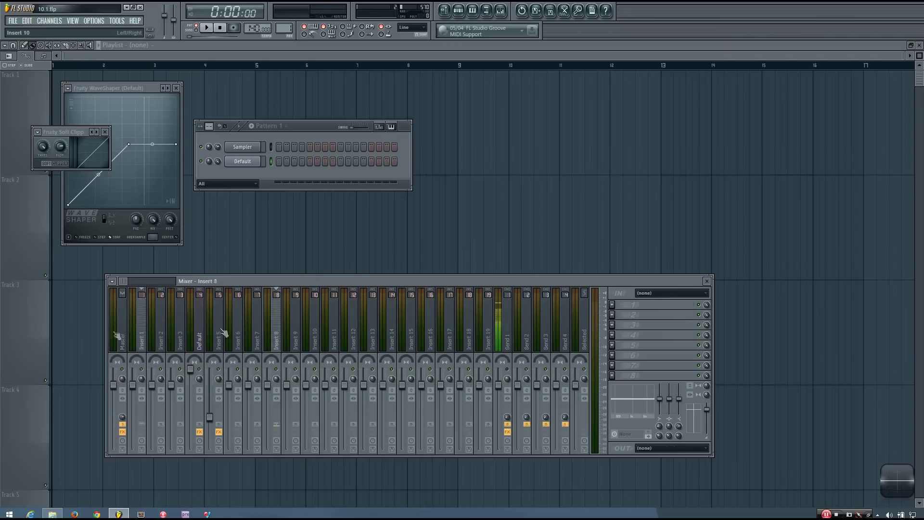
{"action": "left_click", "coordinate": [117, 334]}
{"action": "left_click_drag", "start_coordinate": [222, 282], "coordinate": [256, 271]}
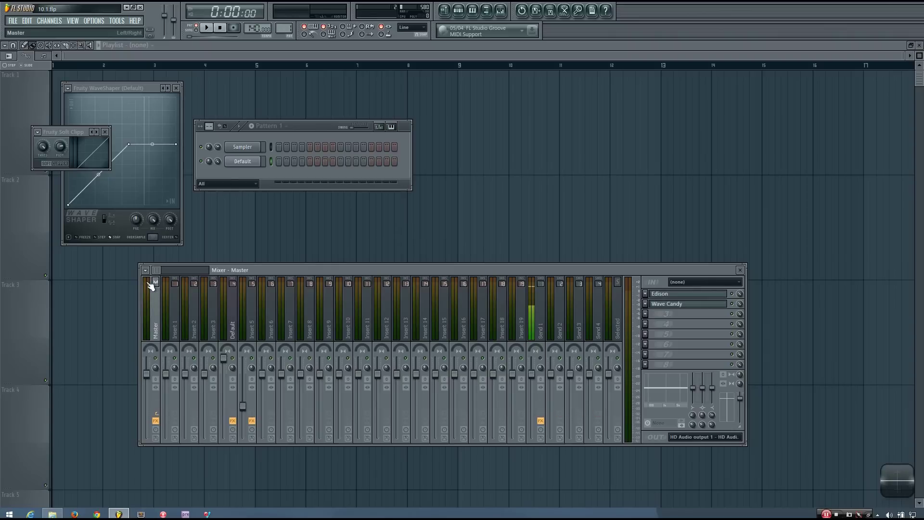
{"action": "left_click_drag", "start_coordinate": [302, 271], "coordinate": [309, 277]}
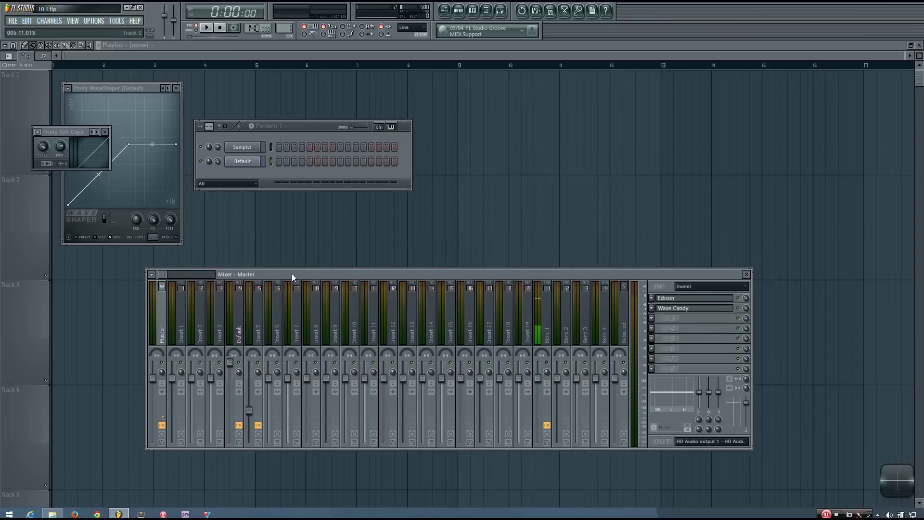
{"action": "mouse_move", "coordinate": [290, 274]}
{"action": "left_mouse_down"}
{"action": "mouse_move", "coordinate": [302, 283]}
{"action": "mouse_move", "coordinate": [287, 272]}
{"action": "left_mouse_up"}
{"action": "left_click", "coordinate": [169, 332]}
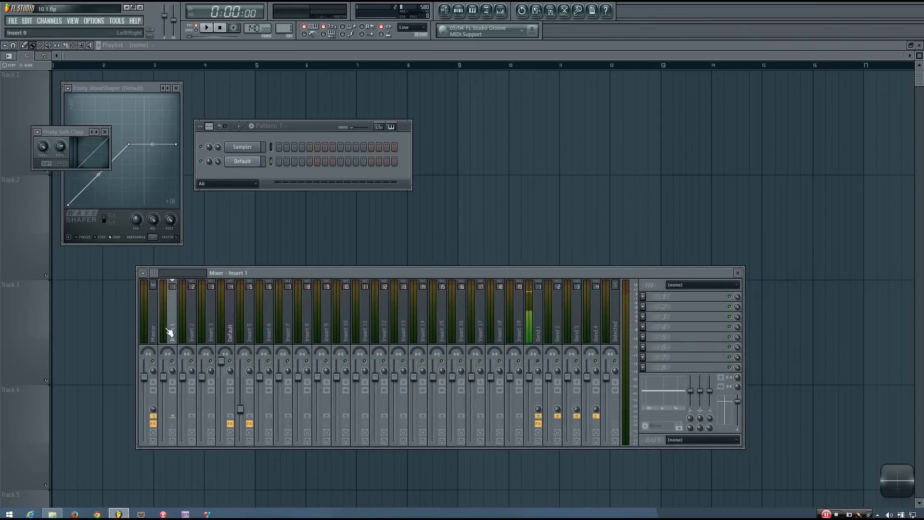
{"action": "left_click", "coordinate": [154, 330]}
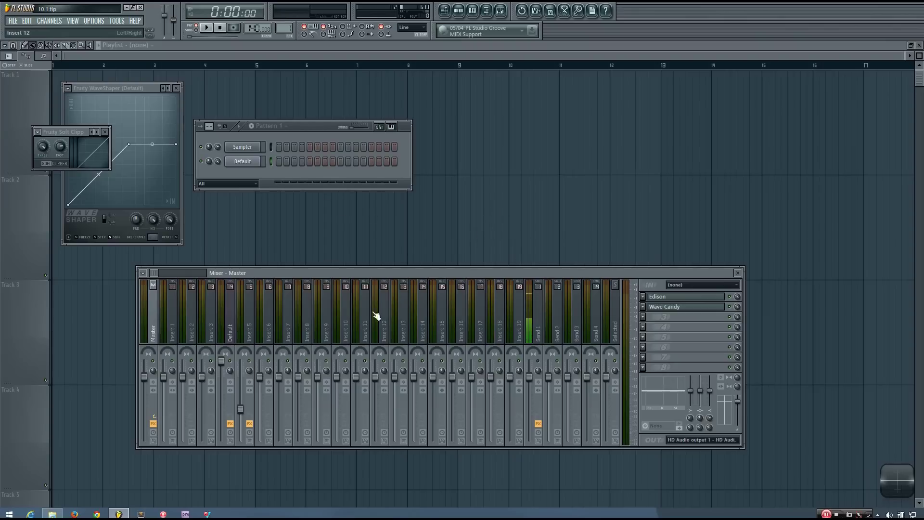
Browse the inserts, select the Default WaveShaper chain, and shift the pattern and mixer windows
{"action": "left_click_drag", "start_coordinate": [267, 331], "coordinate": [407, 334]}
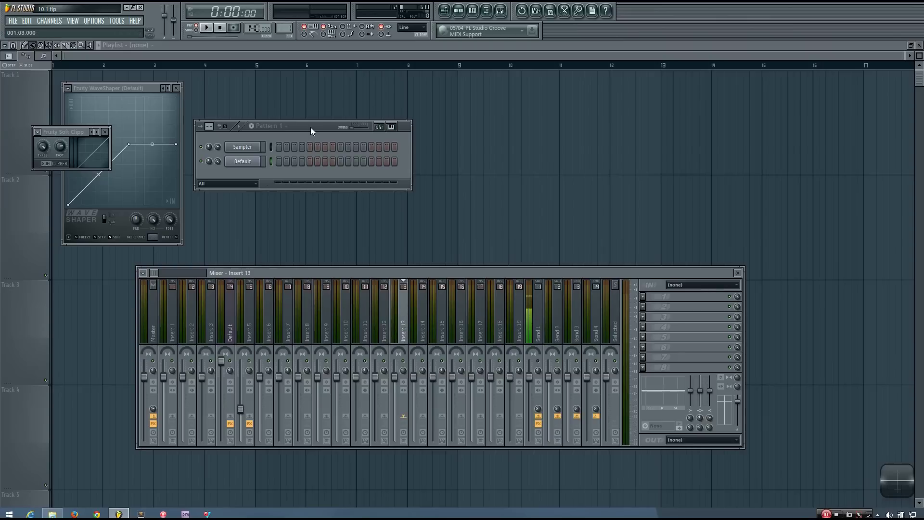
{"action": "mouse_move", "coordinate": [243, 313]}
{"action": "left_mouse_down"}
{"action": "mouse_move", "coordinate": [241, 299]}
{"action": "mouse_move", "coordinate": [308, 314]}
{"action": "mouse_move", "coordinate": [245, 310]}
{"action": "left_mouse_up"}
{"action": "left_click", "coordinate": [230, 313]}
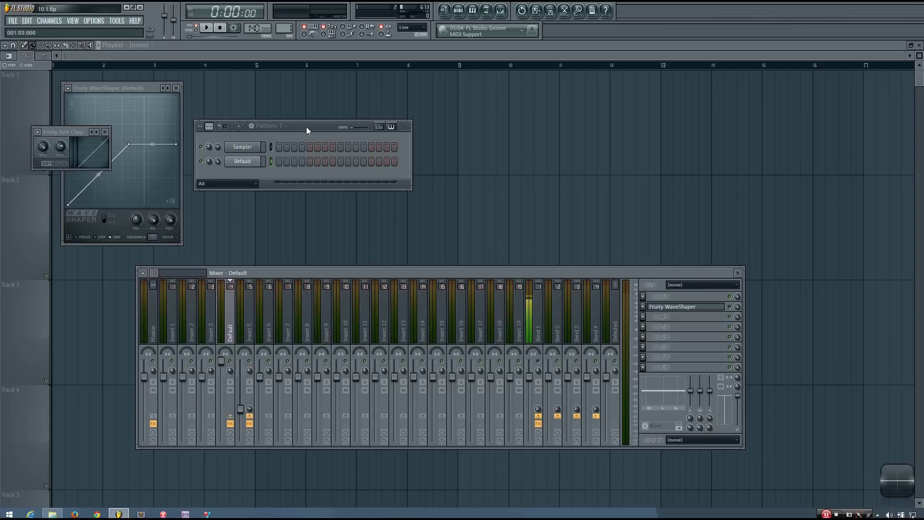
{"action": "left_click_drag", "start_coordinate": [306, 126], "coordinate": [330, 136]}
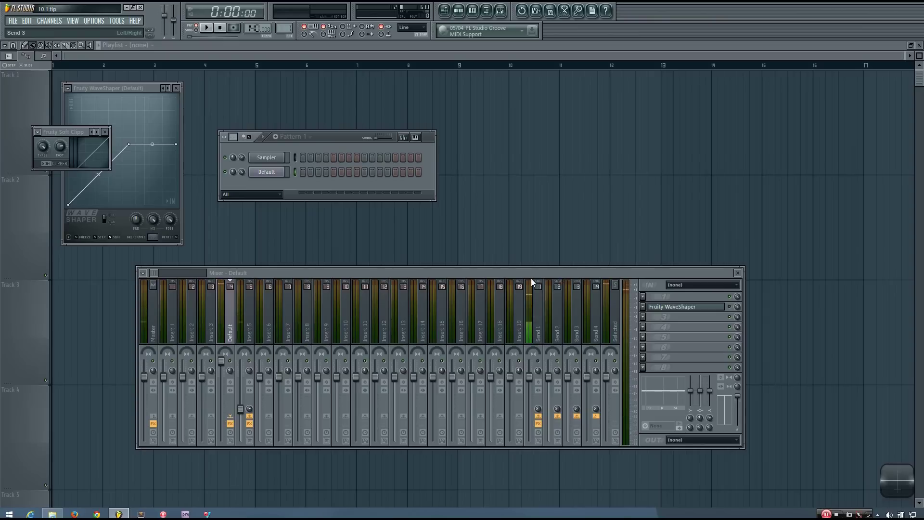
{"action": "left_click_drag", "start_coordinate": [527, 271], "coordinate": [548, 266]}
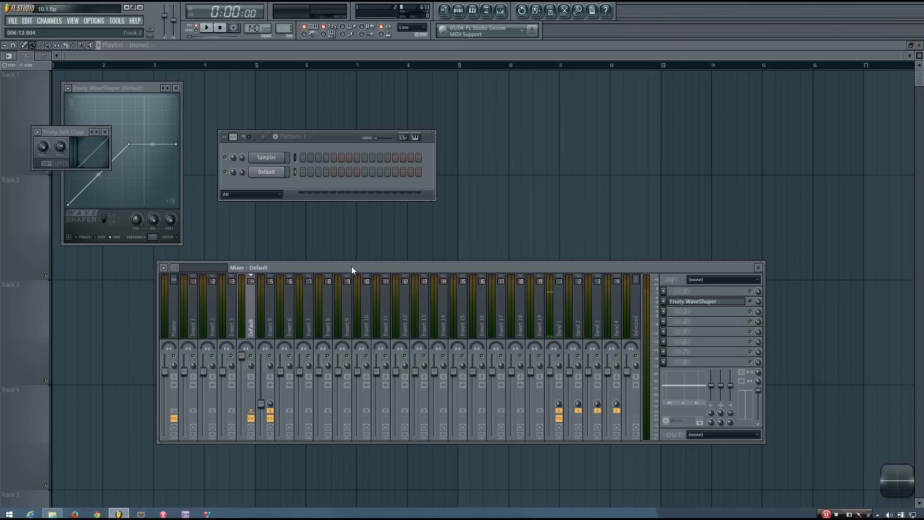
{"action": "left_click_drag", "start_coordinate": [351, 267], "coordinate": [395, 253]}
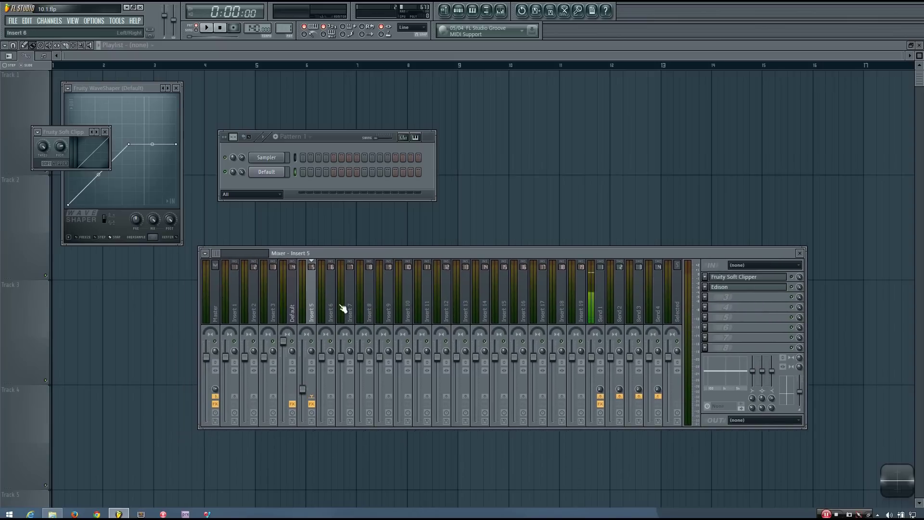
Check Insert 13 and the Default WaveShaper, ending on Master's Edison and Wave Candy chain
{"action": "left_click", "coordinate": [459, 308]}
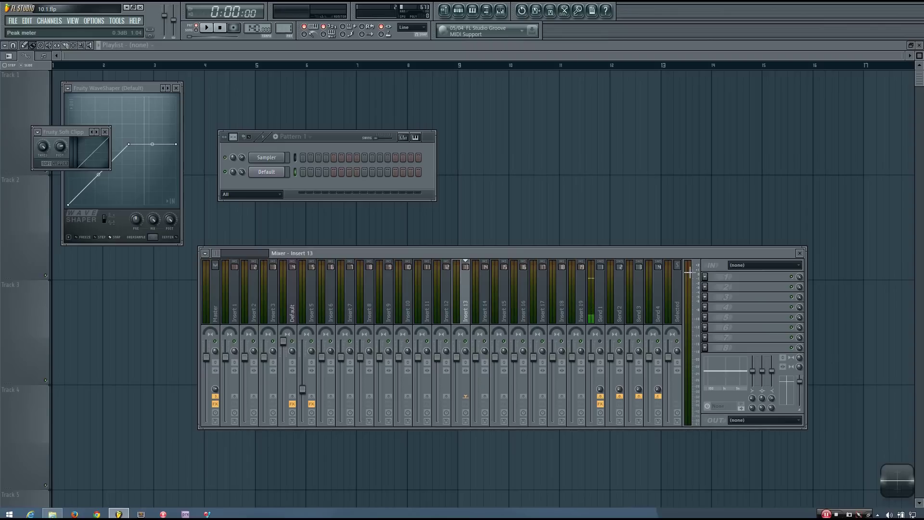
{"action": "left_click", "coordinate": [210, 295]}
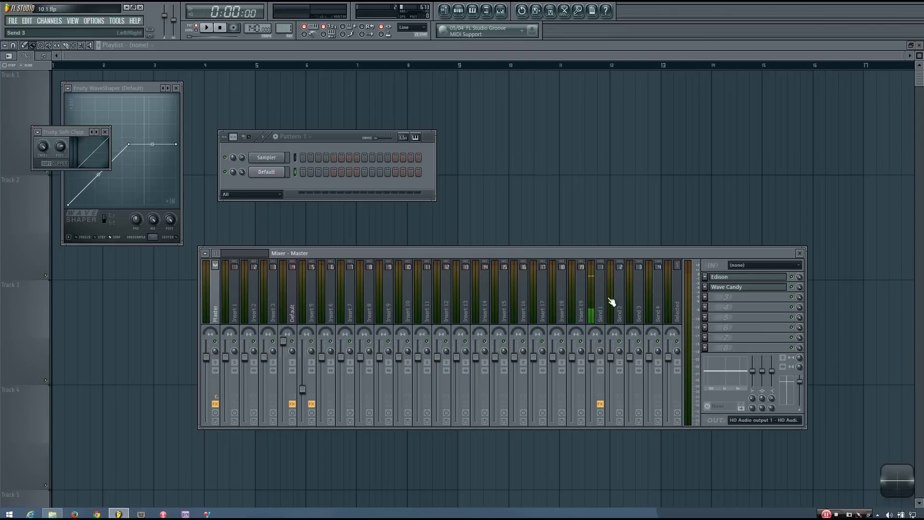
{"action": "left_click_drag", "start_coordinate": [481, 301], "coordinate": [356, 304]}
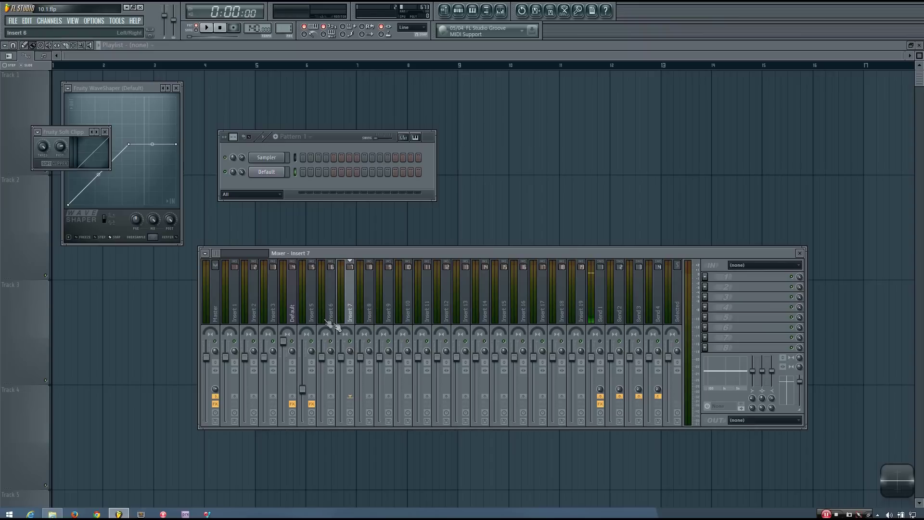
{"action": "left_click", "coordinate": [289, 307]}
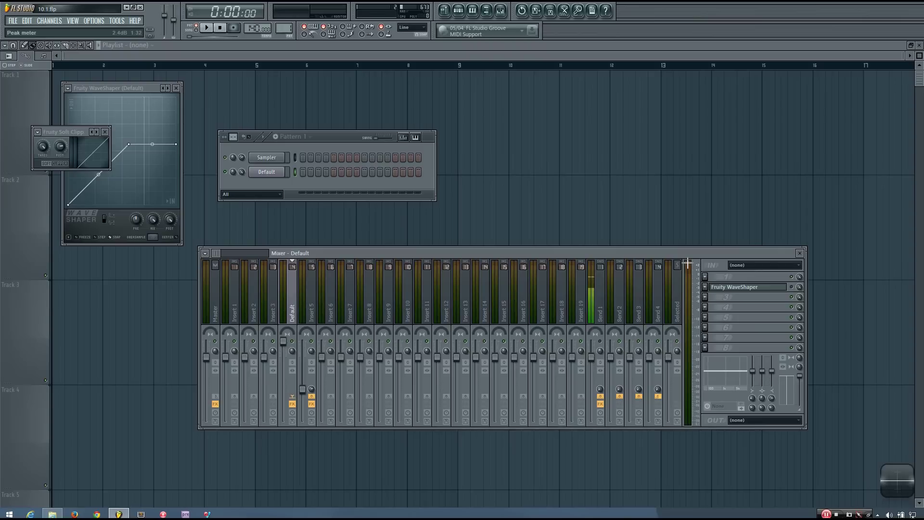
{"action": "left_click", "coordinate": [215, 308]}
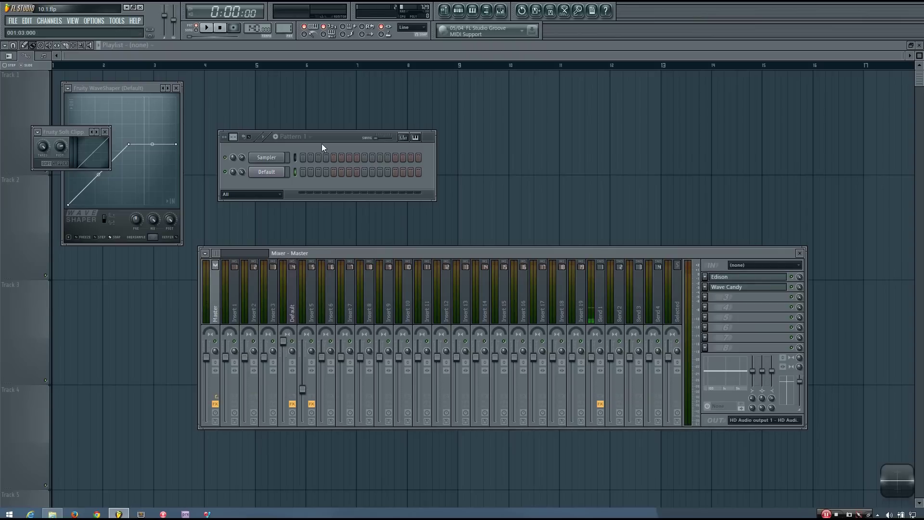
Shift the Pattern 1 window right, then view the Default, Insert 9 and Insert 15 effect chains
{"action": "left_click_drag", "start_coordinate": [334, 138], "coordinate": [376, 140]}
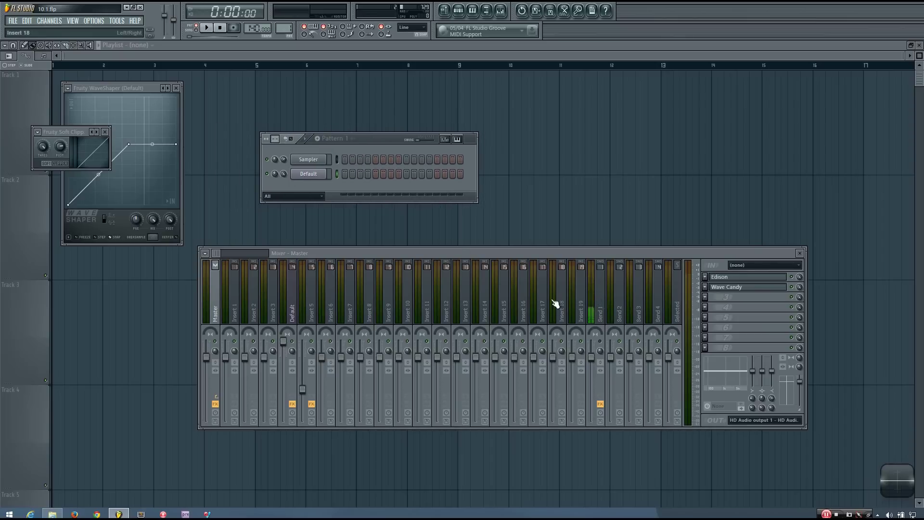
{"action": "left_click_drag", "start_coordinate": [557, 309], "coordinate": [214, 306]}
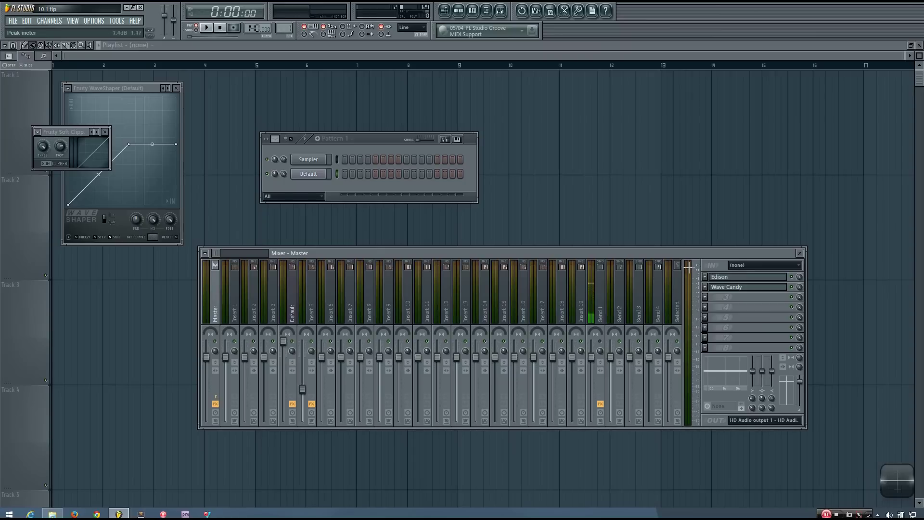
{"action": "left_click", "coordinate": [289, 311]}
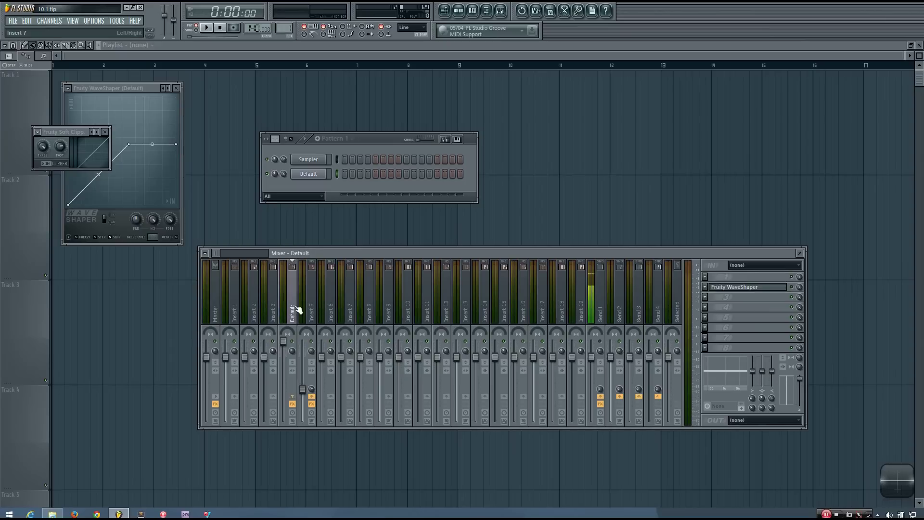
{"action": "left_click", "coordinate": [385, 302]}
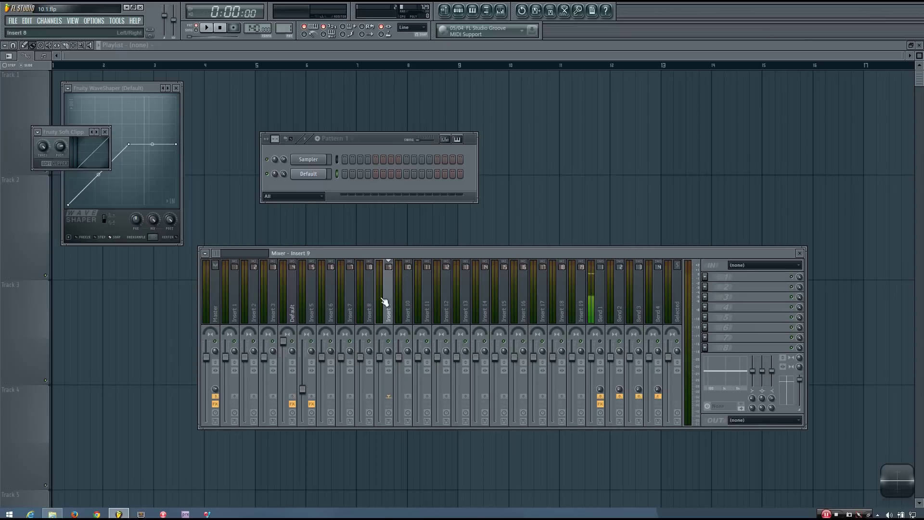
{"action": "left_click", "coordinate": [495, 308]}
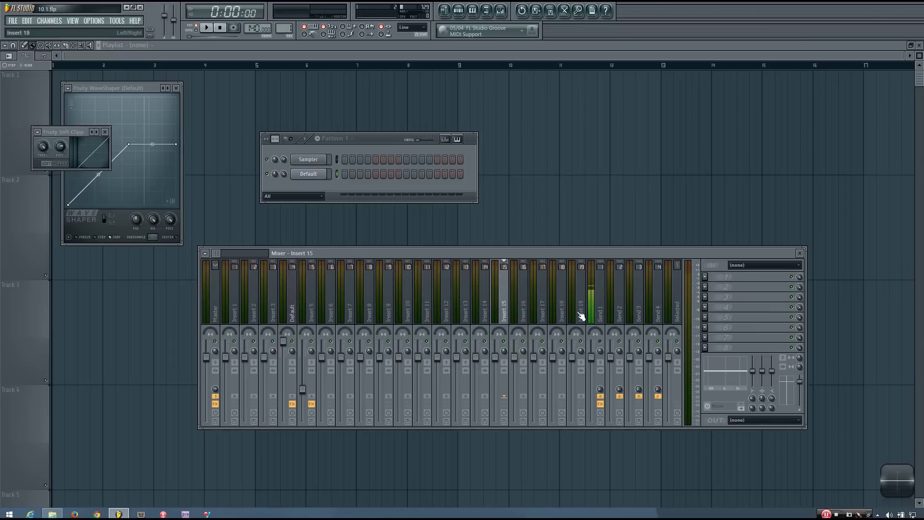